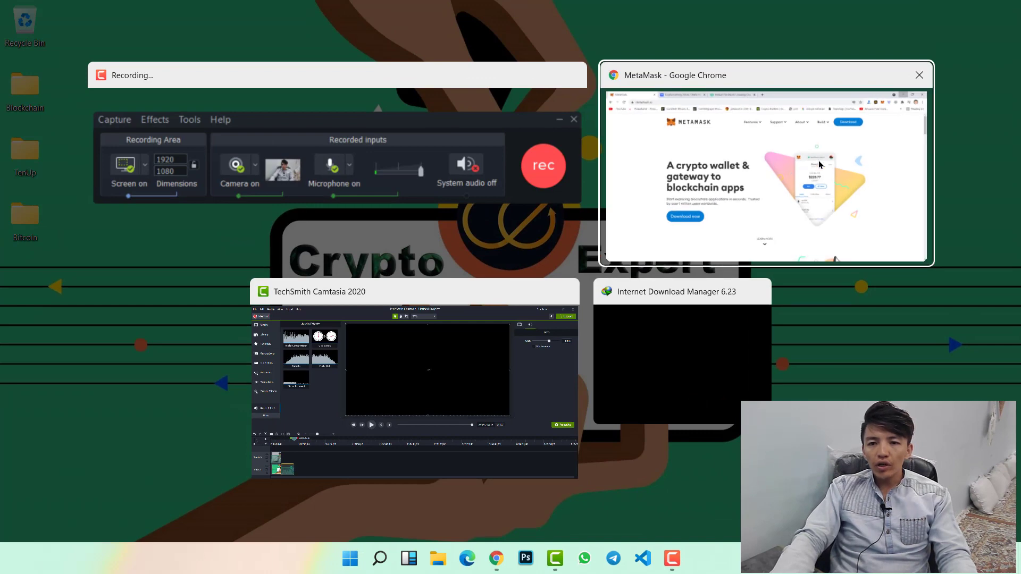
# Step: Bring the metamask.io window forward and scroll to the Buy, store, send and swap tokens section
pyautogui.click(819, 165)
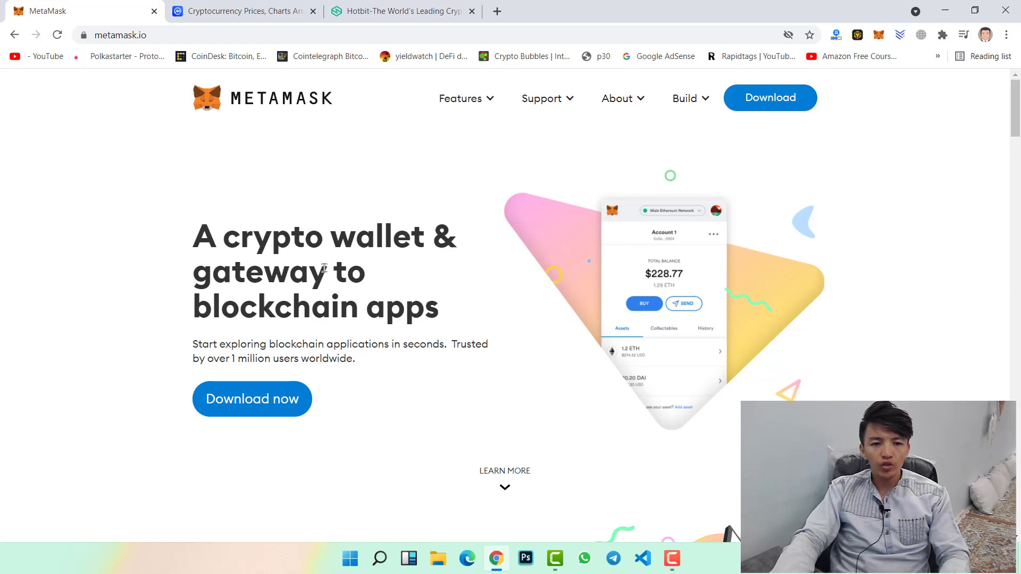
pyautogui.scroll(-5, 433, 301)
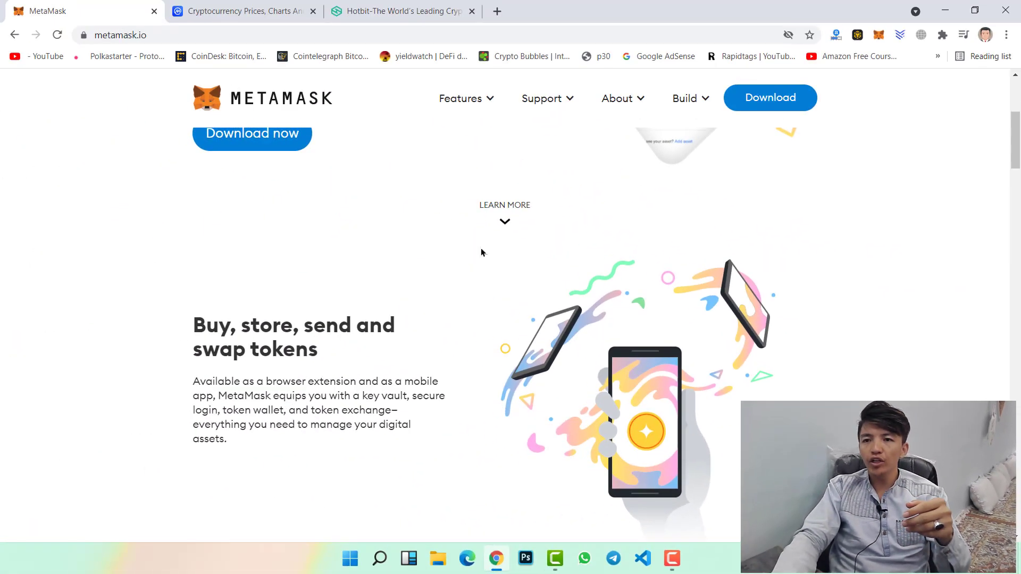
# Step: Open the MetaMask wallet on Binance Smart Chain Mainnet, browse its assets, and view ElonGate's token page
pyautogui.click(880, 38)
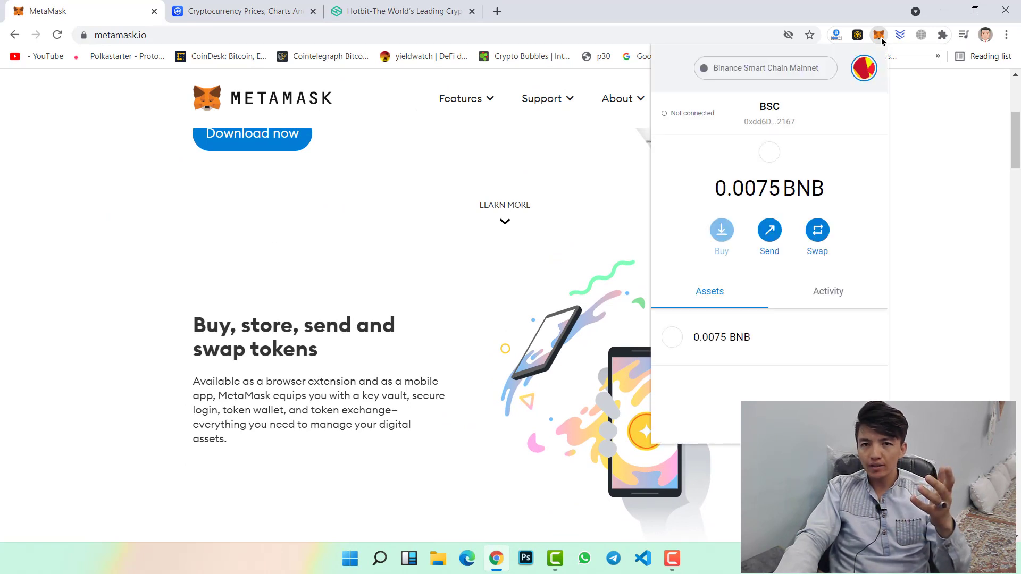
pyautogui.scroll(-1, 766, 335)
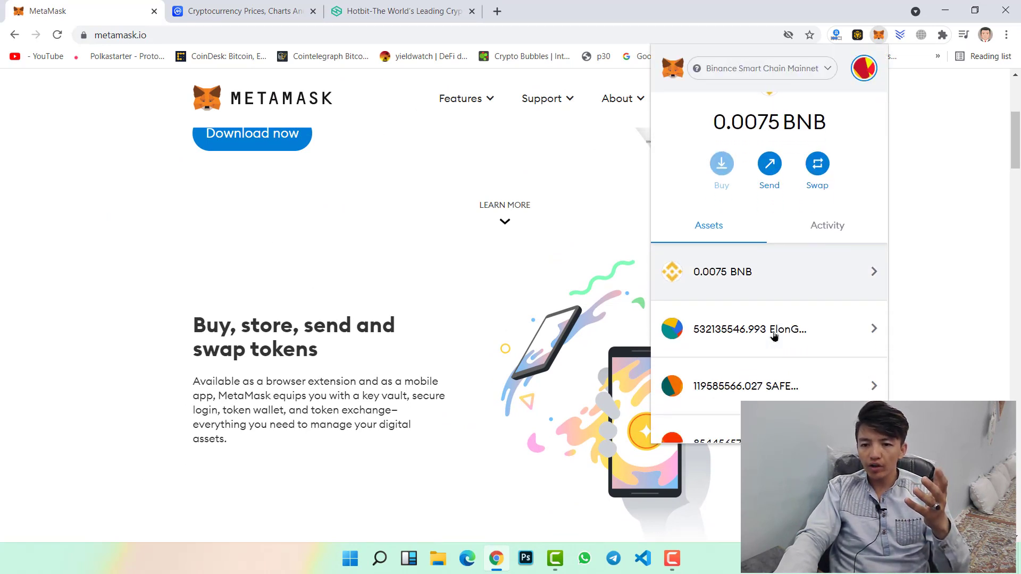
pyautogui.scroll(-2, 762, 332)
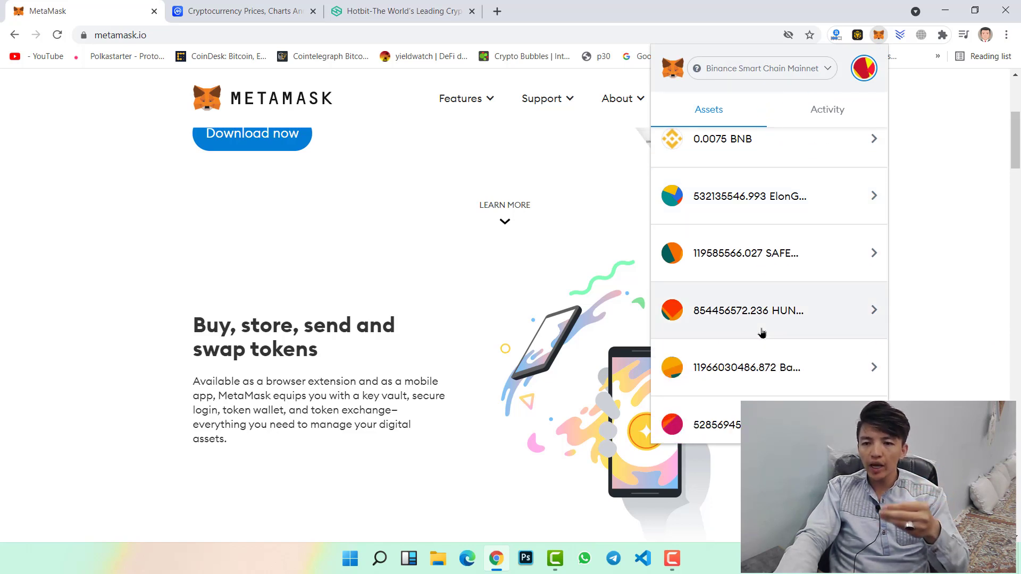
pyautogui.scroll(-1, 783, 207)
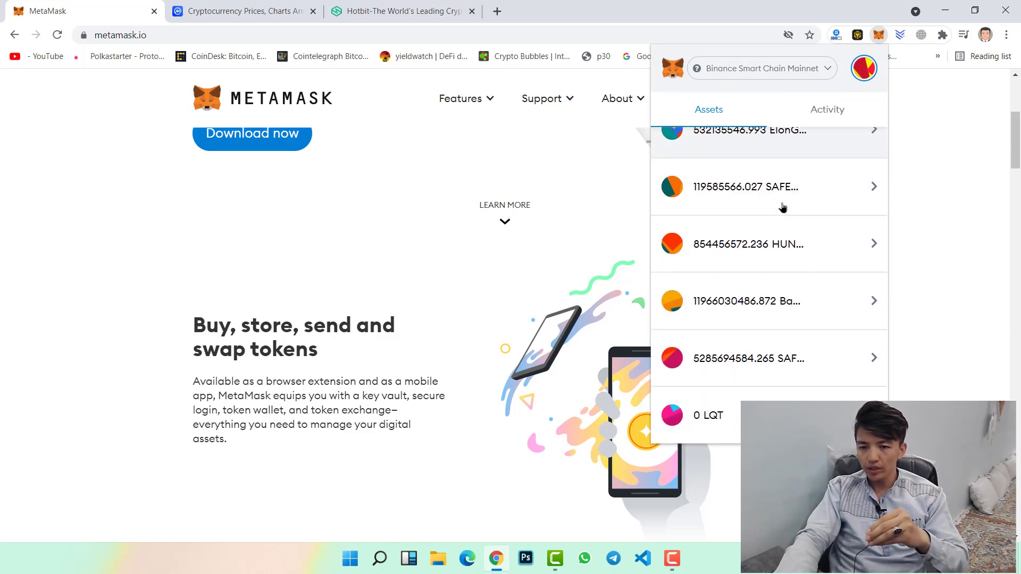
pyautogui.scroll(1, 784, 343)
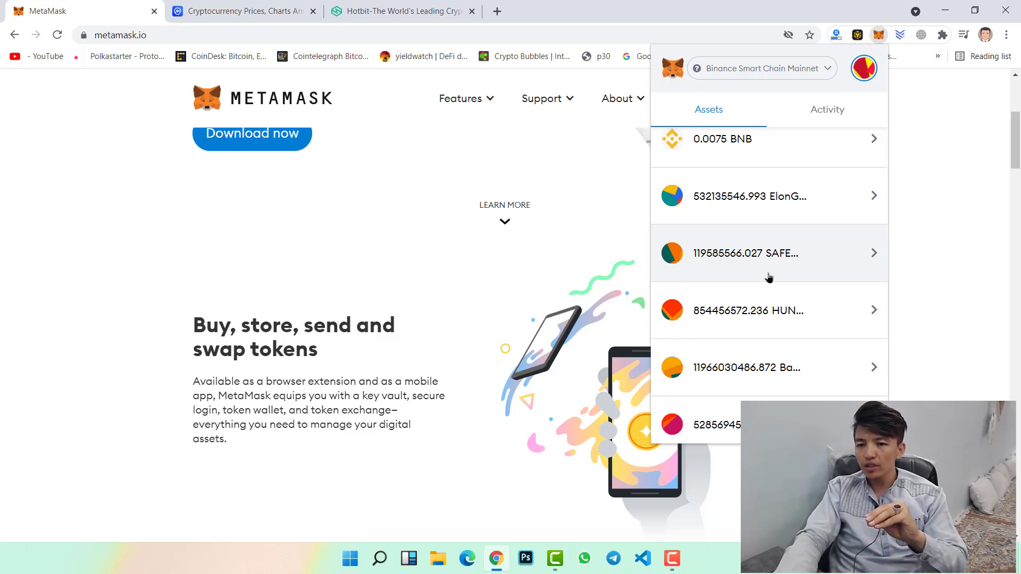
pyautogui.scroll(2, 769, 277)
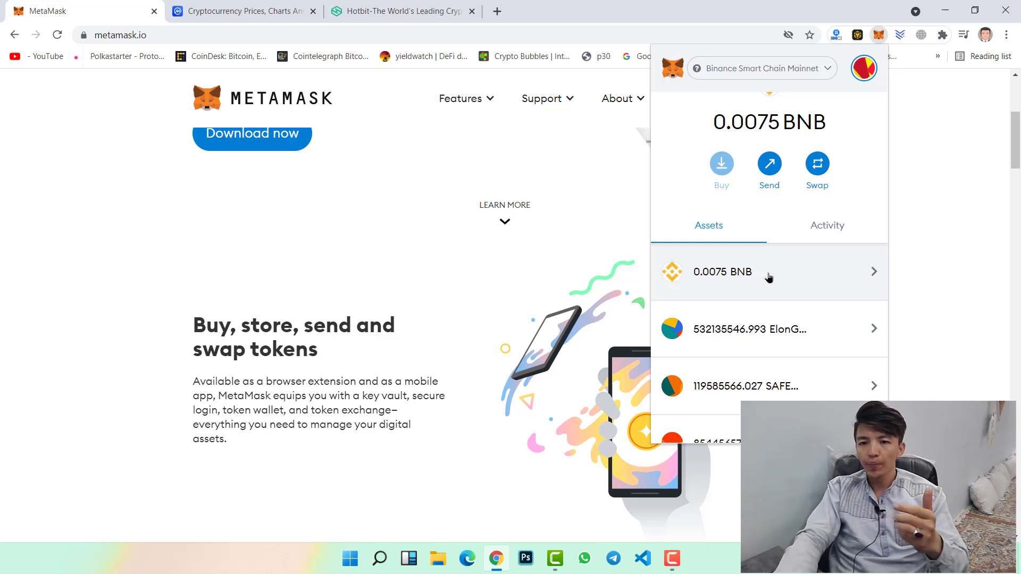
pyautogui.click(813, 328)
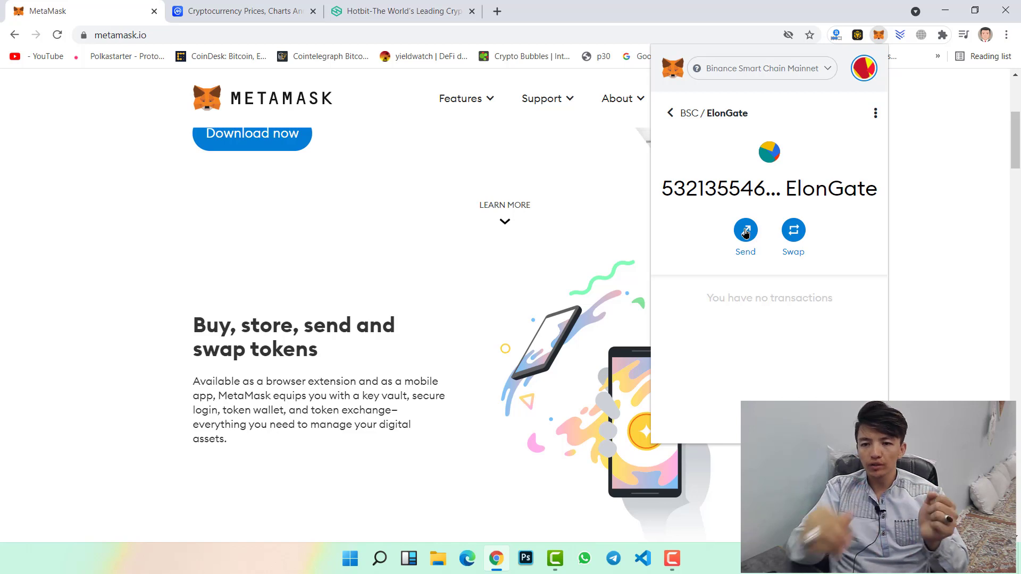
# Step: Start a swap from BNB and search the target token list for 'ada' and 'xrp', clearing each
pyautogui.click(673, 112)
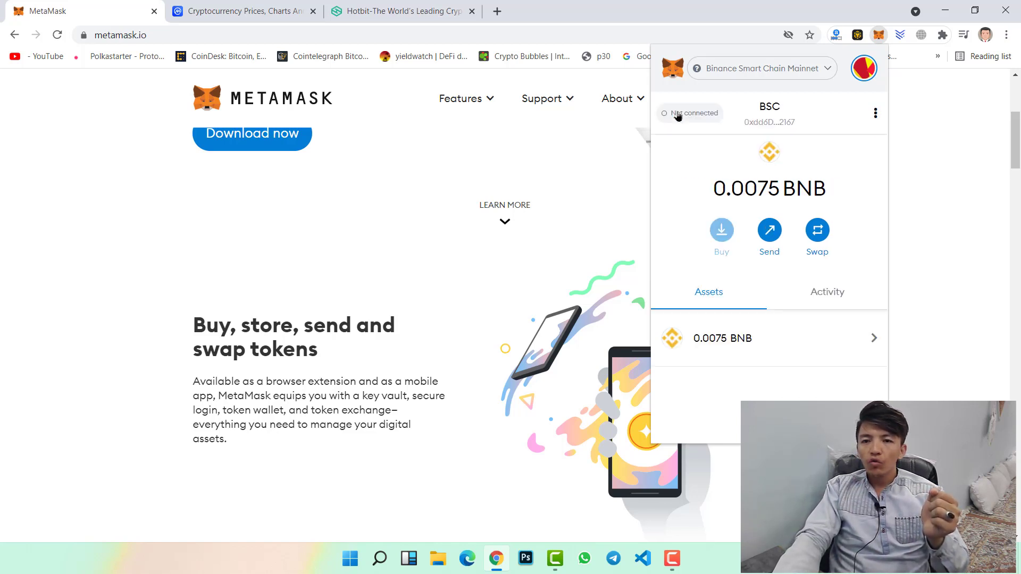
pyautogui.click(818, 231)
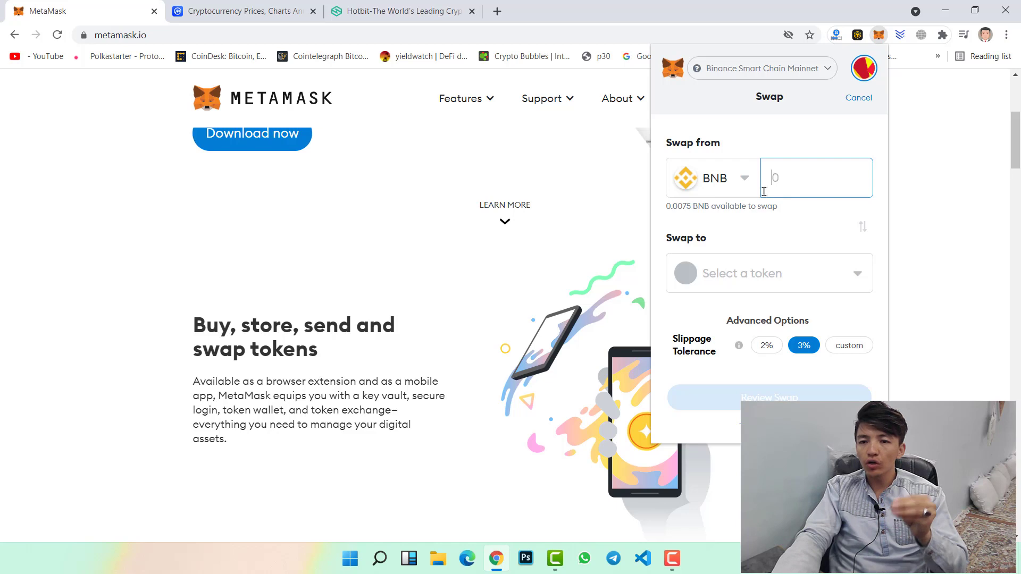
pyautogui.click(752, 271)
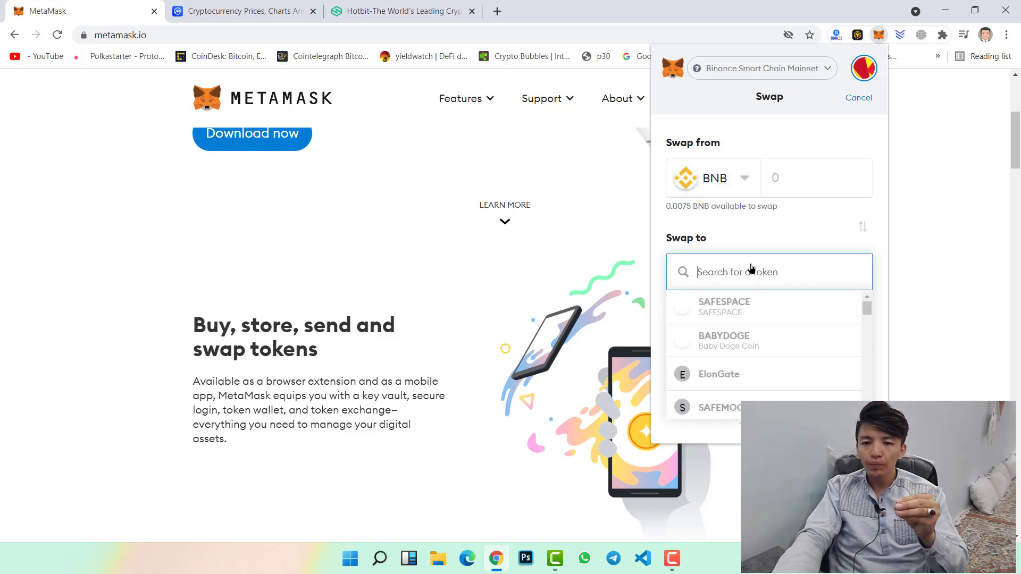
pyautogui.write('ada')
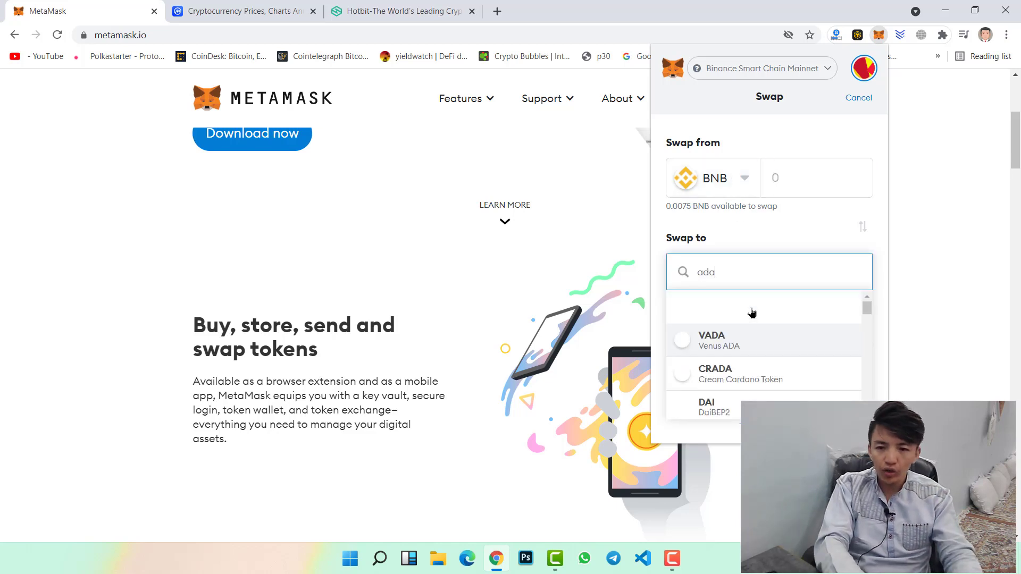
pyautogui.press('BackSpace')
pyautogui.press('BackSpace')
pyautogui.press('BackSpace')
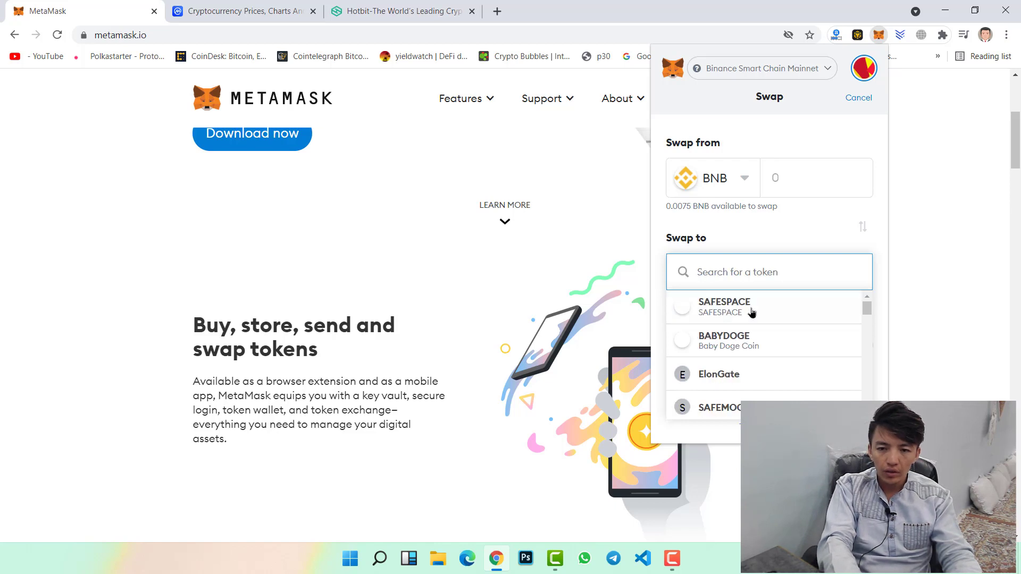
pyautogui.write('xrp')
pyautogui.press('BackSpace')
pyautogui.press('BackSpace')
pyautogui.press('BackSpace')
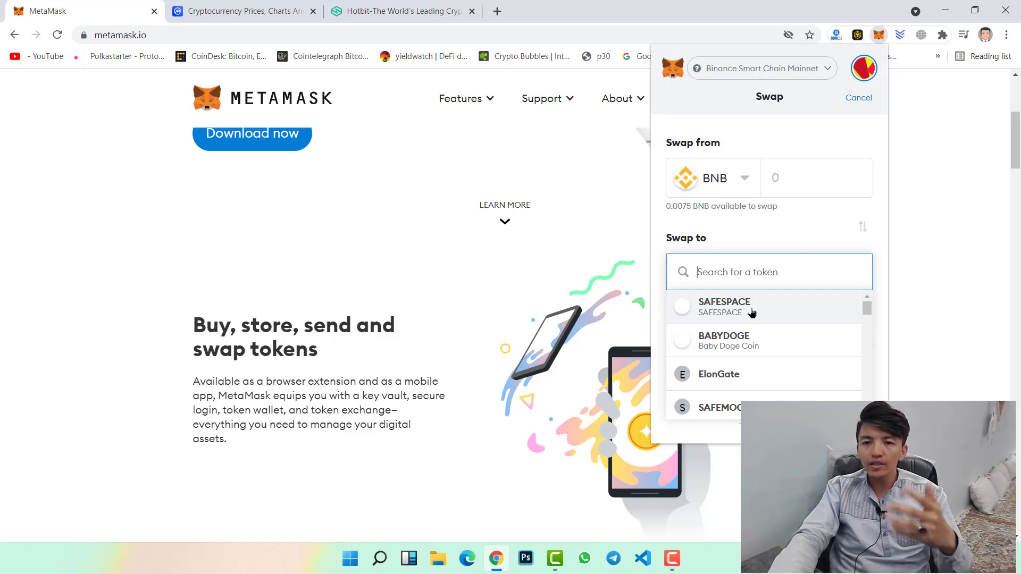
# Step: Close the token search list on the MetaMask swap screen
pyautogui.click(852, 96)
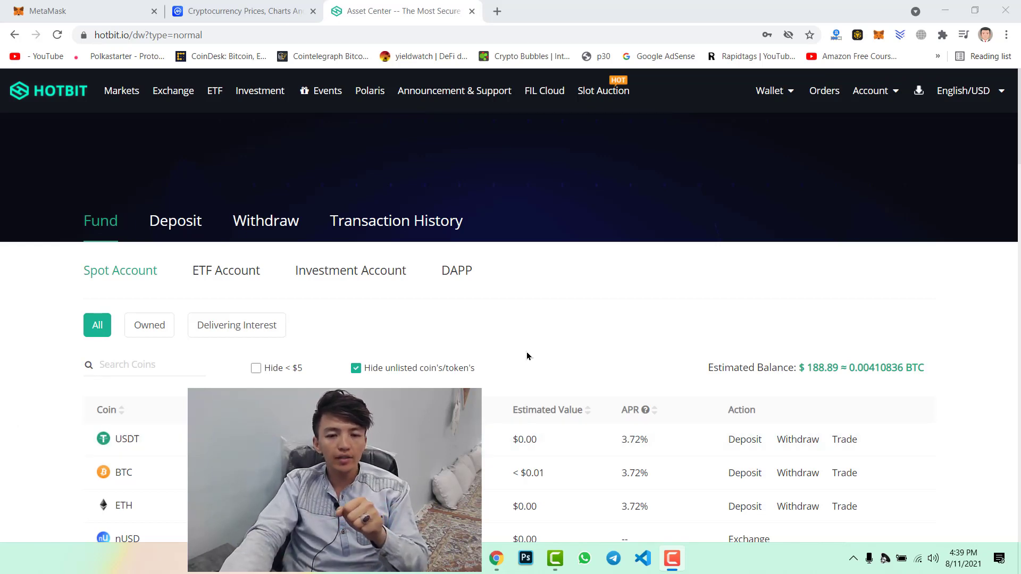
# Step: Scroll down the Hotbit Asset Center to the spot coin table showing 3.16K MEL worth $189.70
pyautogui.scroll(-3, 527, 356)
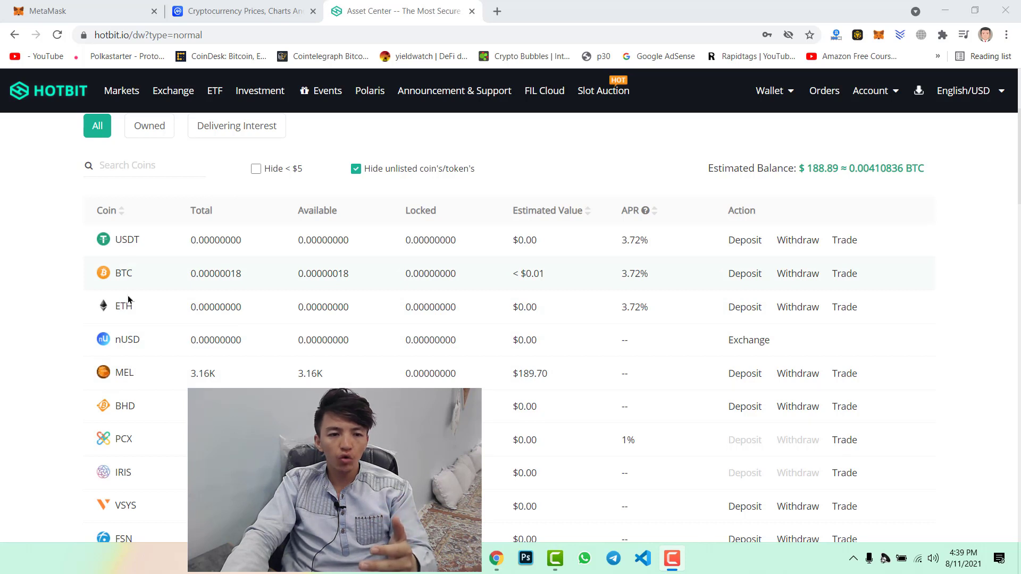
pyautogui.scroll(-1, 161, 382)
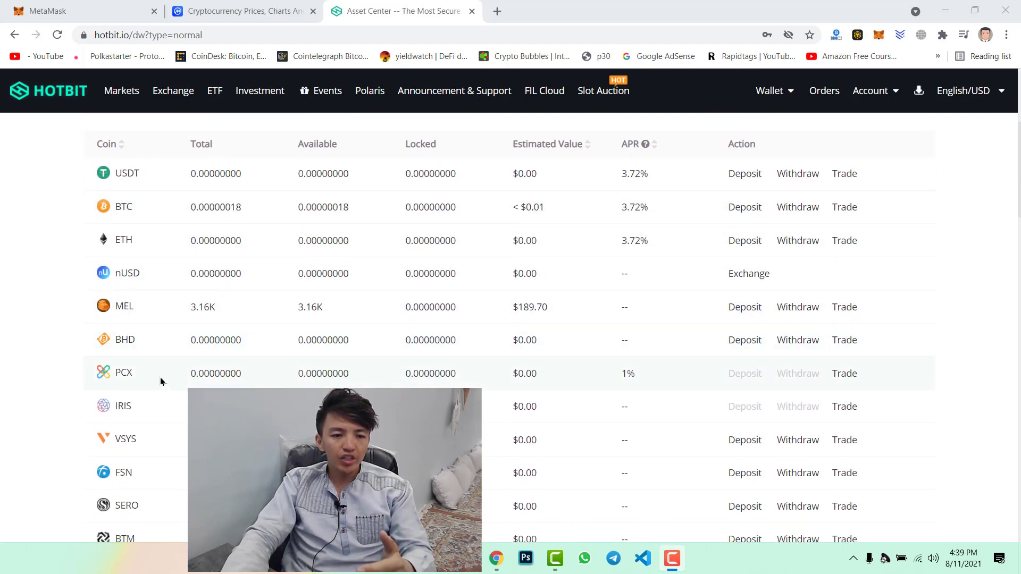
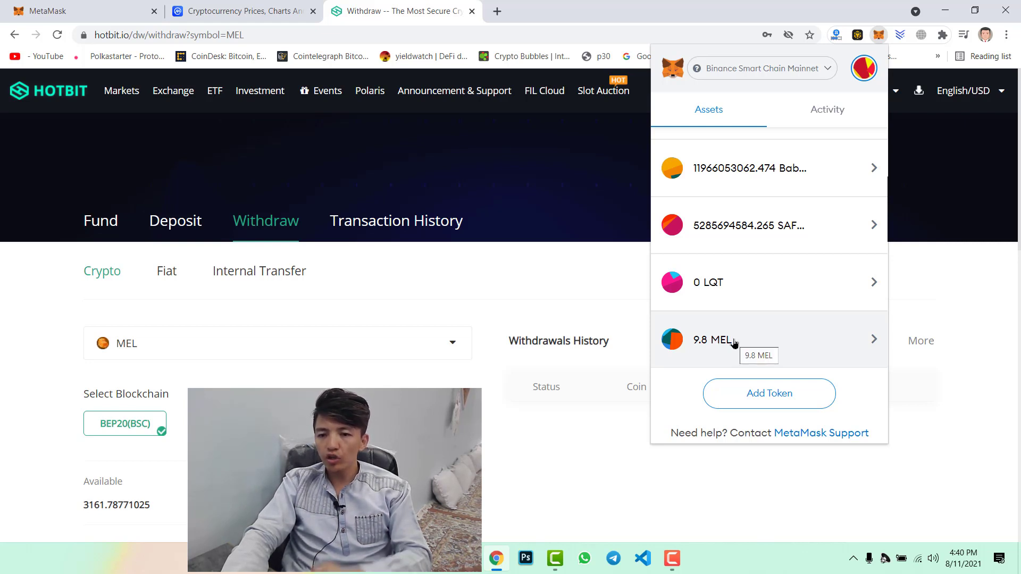
# Step: Search CoinMarketCap for 'mel' and open the Caramel Swap (MEL) page with its BSC contract
pyautogui.click(775, 394)
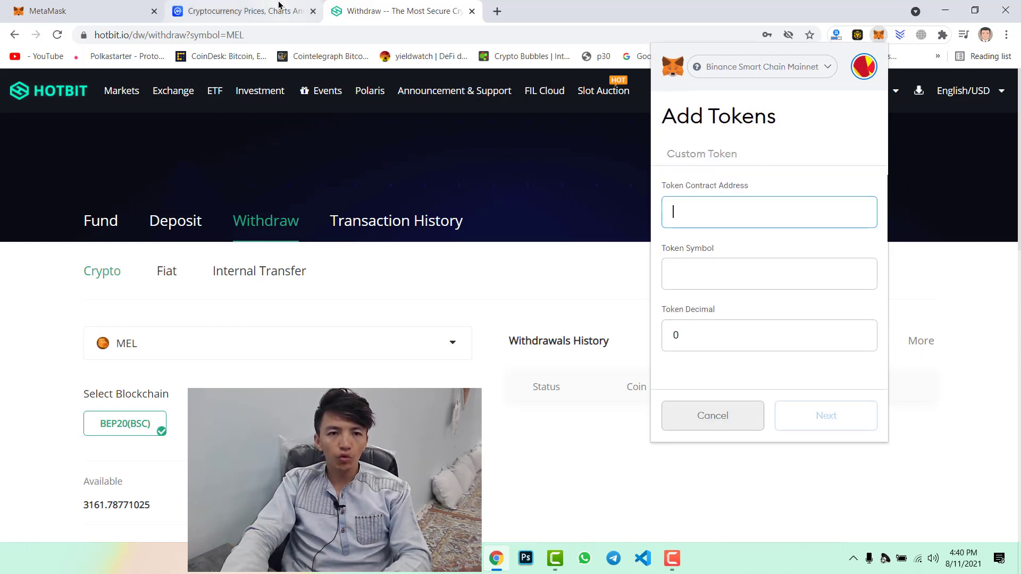
pyautogui.click(279, 5)
pyautogui.click(885, 118)
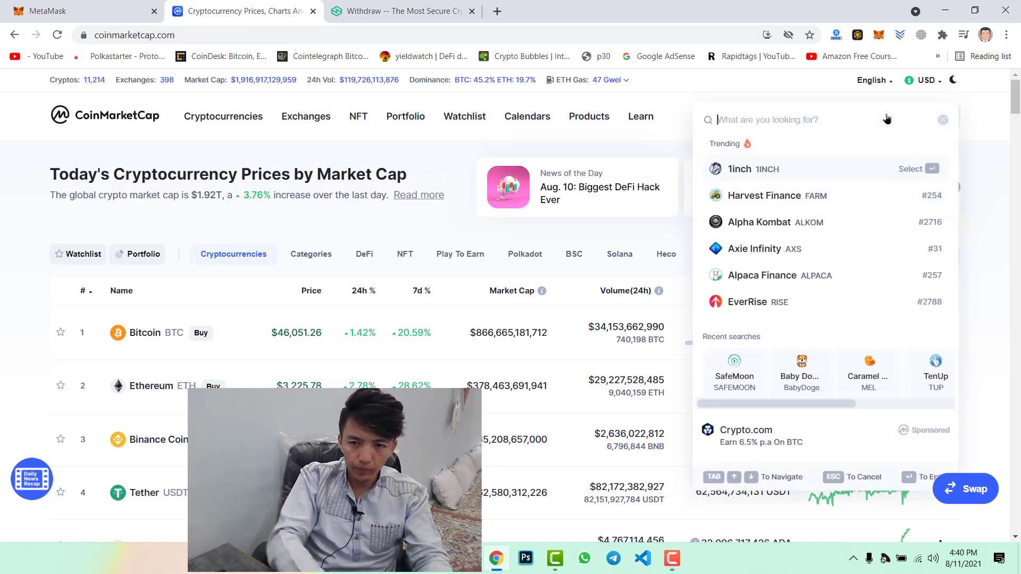
pyautogui.write('mel')
pyautogui.click(776, 198)
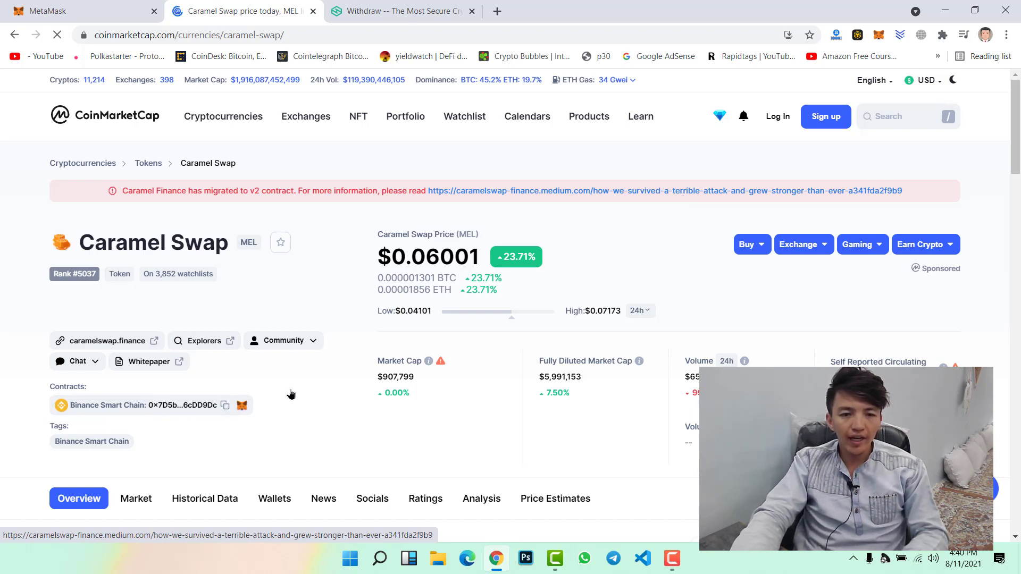
# Step: Bring up MetaMask over the page and scroll to its Add Token option
pyautogui.click(878, 35)
pyautogui.scroll(-3, 784, 266)
pyautogui.scroll(-2, 785, 271)
# Step: Paste the MEL contract into MetaMask's custom token form, then cancel since it's already added
pyautogui.click(792, 382)
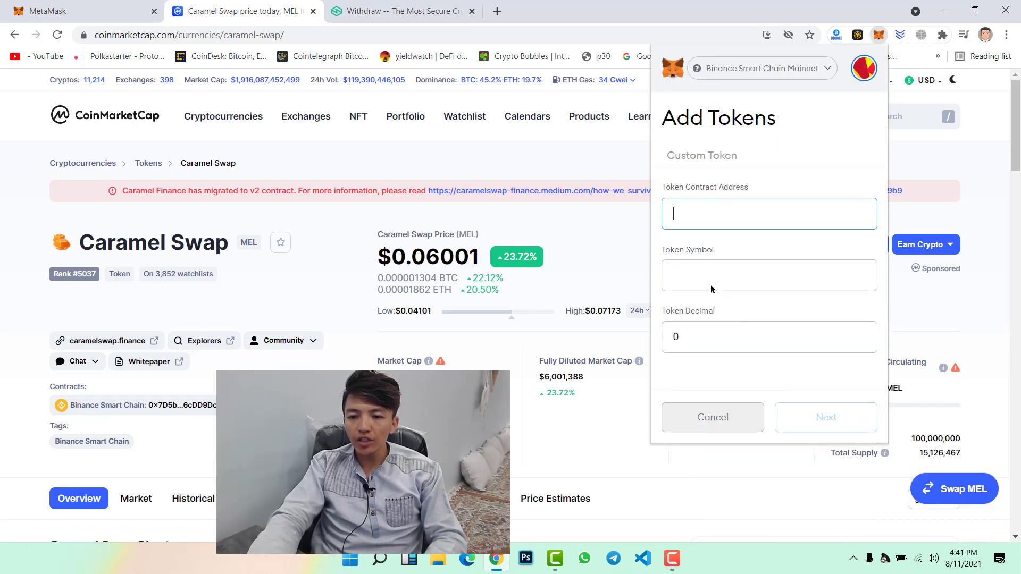
pyautogui.click(695, 215)
pyautogui.hotkey('ctrl', 'v')
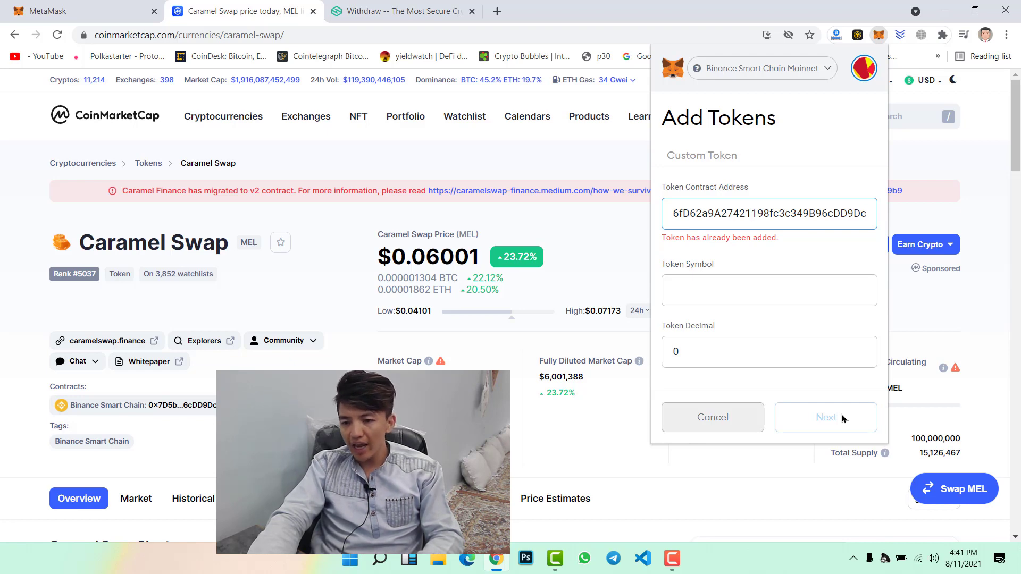
pyautogui.click(712, 417)
# Step: Open the MEL token view in MetaMask, which shows 9.8 MEL
pyautogui.scroll(-2, 777, 257)
pyautogui.scroll(2, 776, 256)
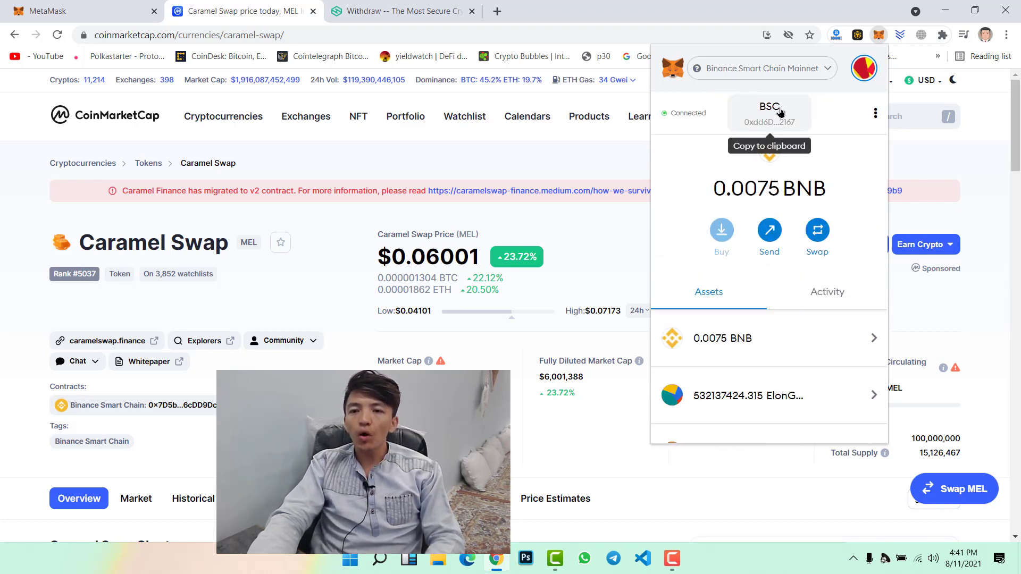
pyautogui.scroll(-6, 752, 298)
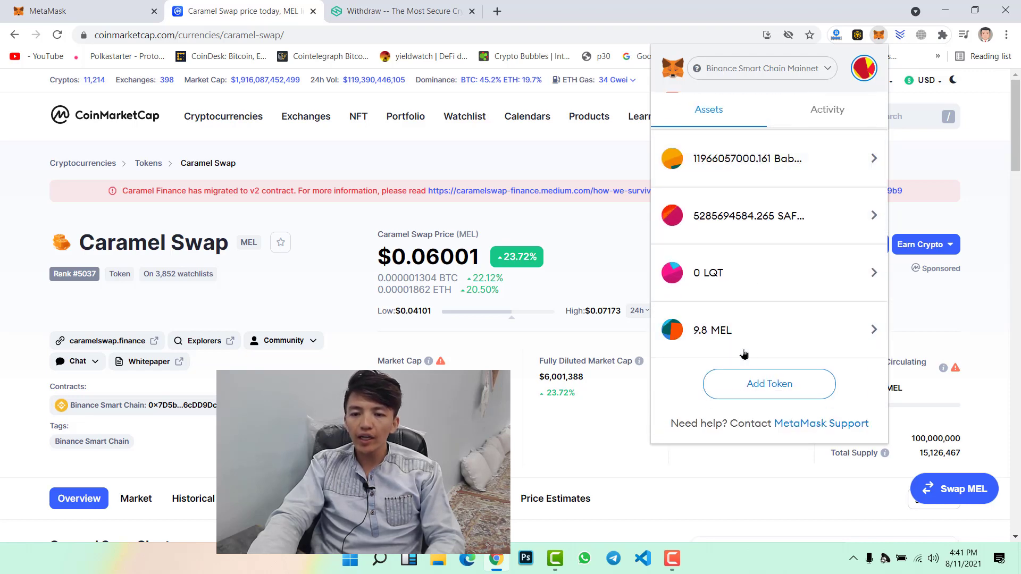
pyautogui.click(745, 390)
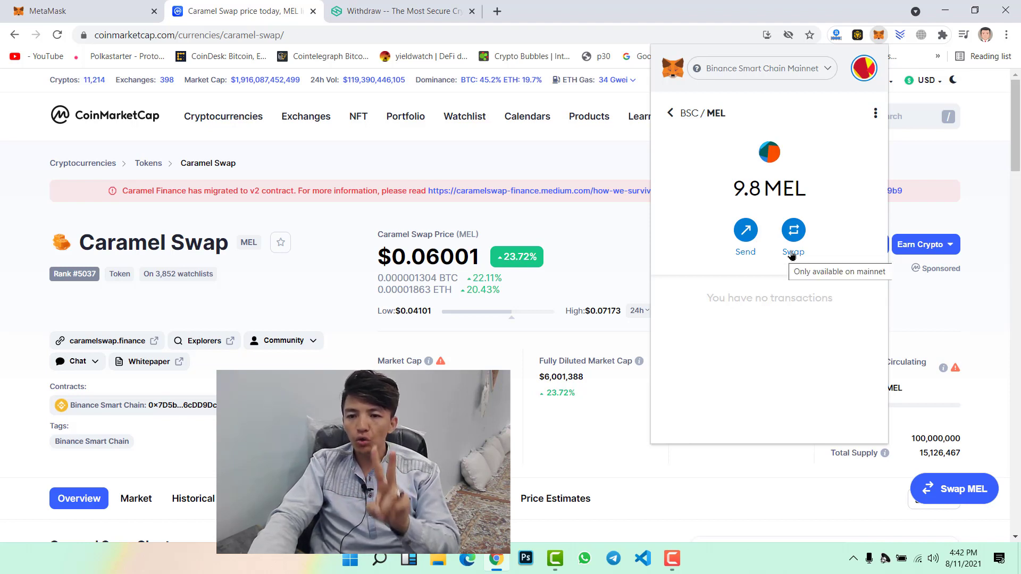
# Step: Return to the MetaMask wallet overview and copy the BSC account's wallet address
pyautogui.click(670, 113)
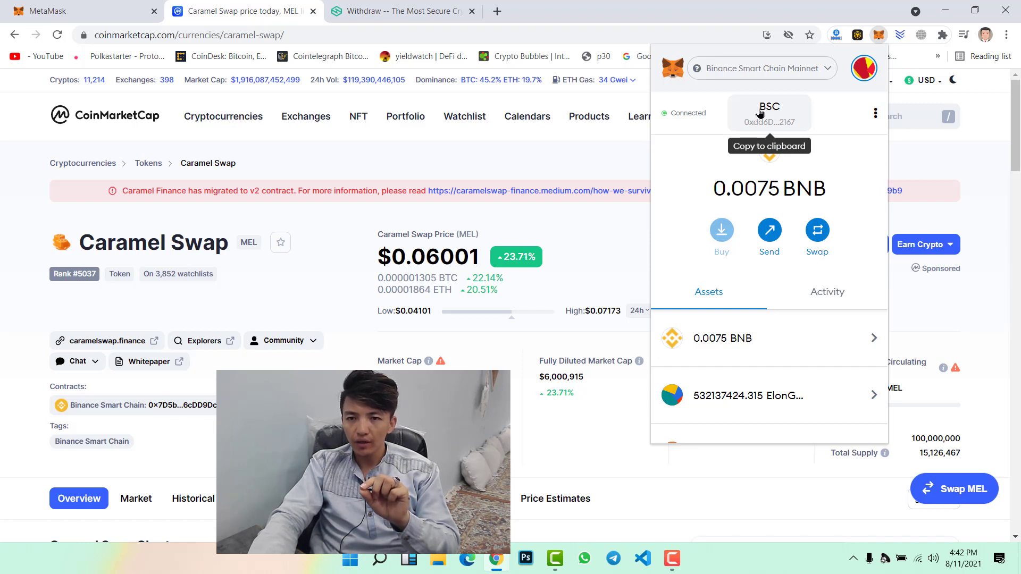
pyautogui.click(864, 68)
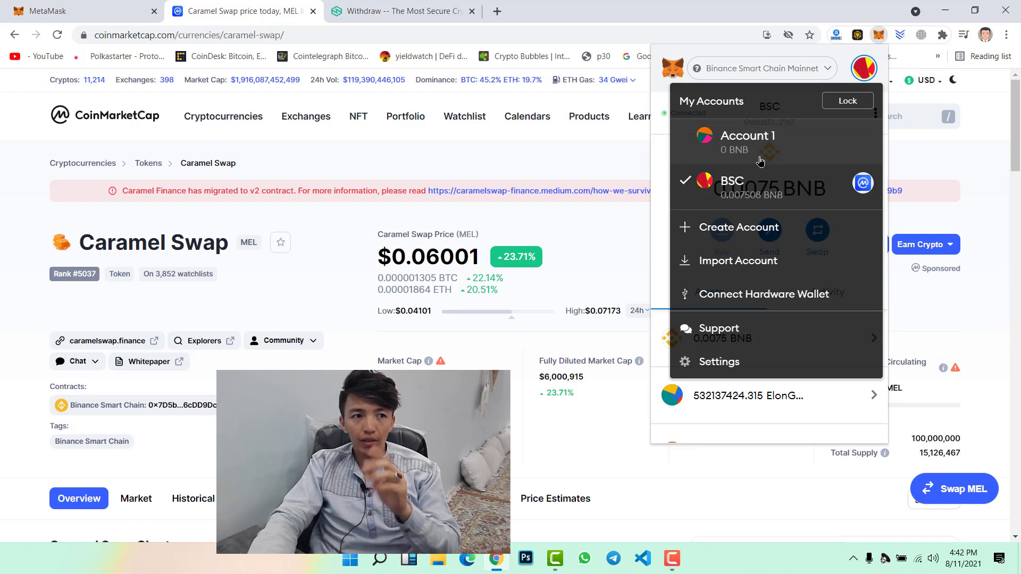
pyautogui.click(863, 72)
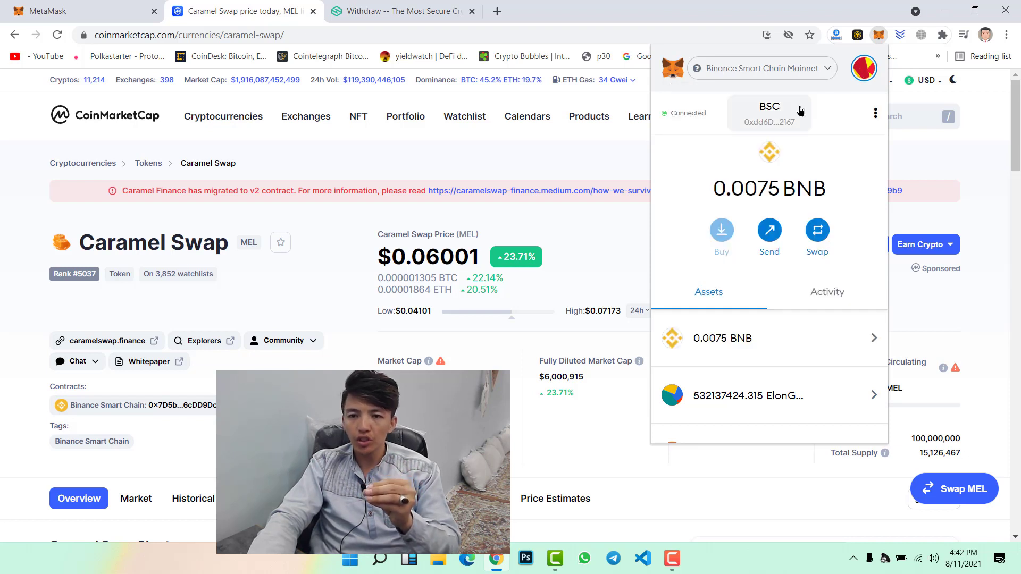
pyautogui.click(769, 115)
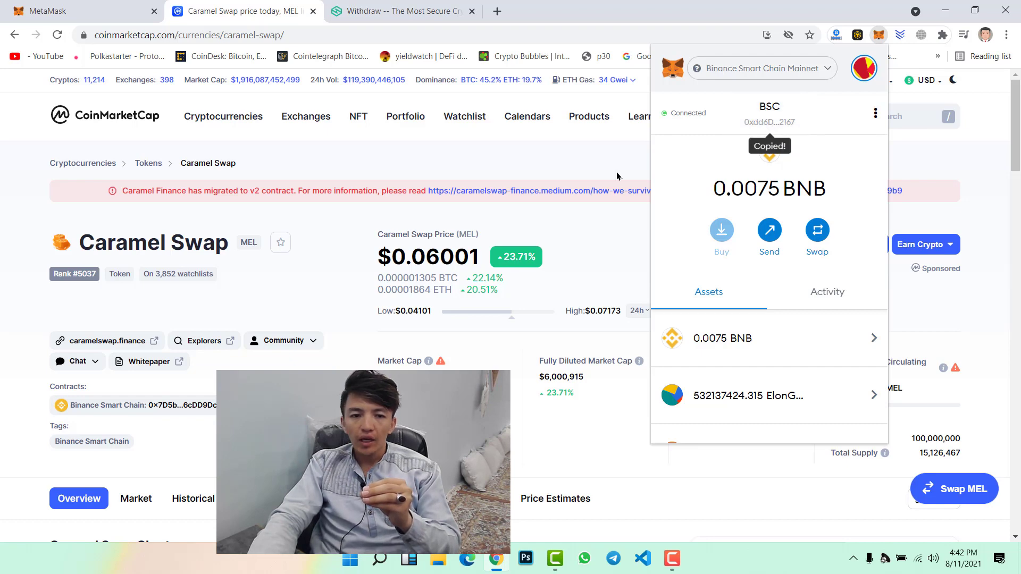
# Step: Go back to Hotbit's MEL withdrawal form, ready at the withdrawal address field
pyautogui.click(404, 11)
pyautogui.scroll(-5, 266, 293)
pyautogui.click(180, 315)
# Step: Paste the BSC wallet address and fill the full 3161.78771025 MEL available as the amount
pyautogui.rightClick(180, 316)
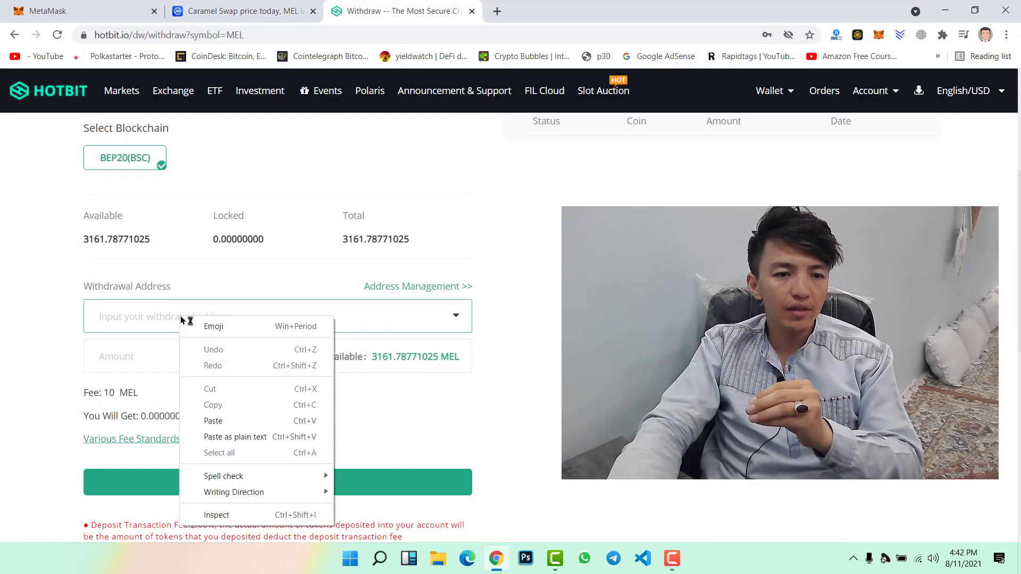
pyautogui.click(213, 420)
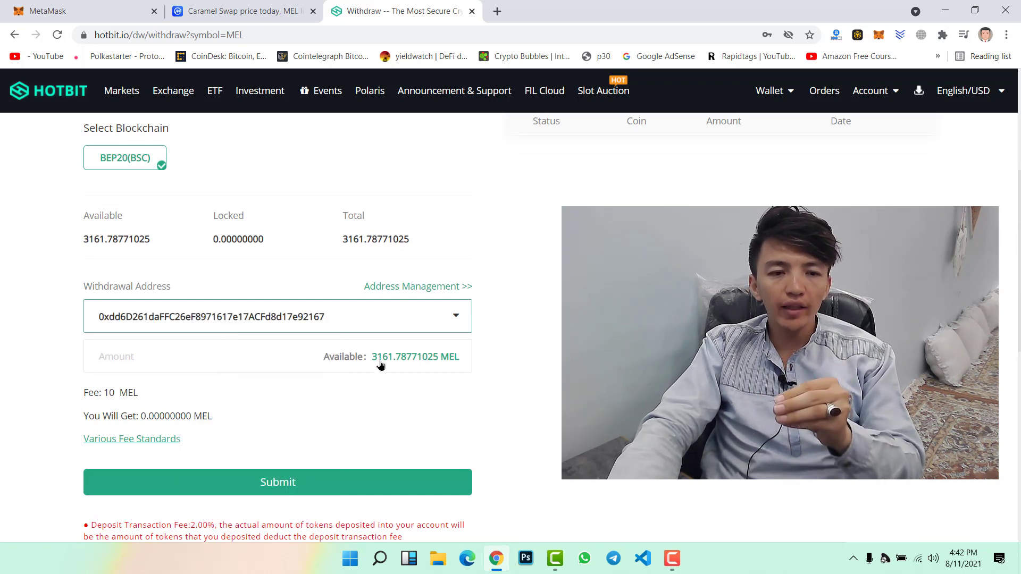
pyautogui.click(133, 353)
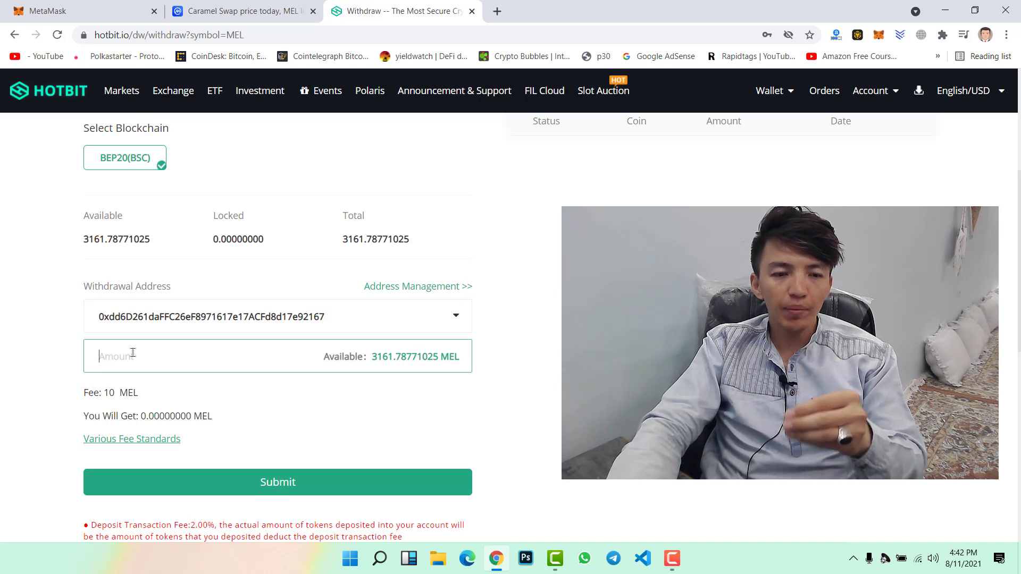
pyautogui.write('3000')
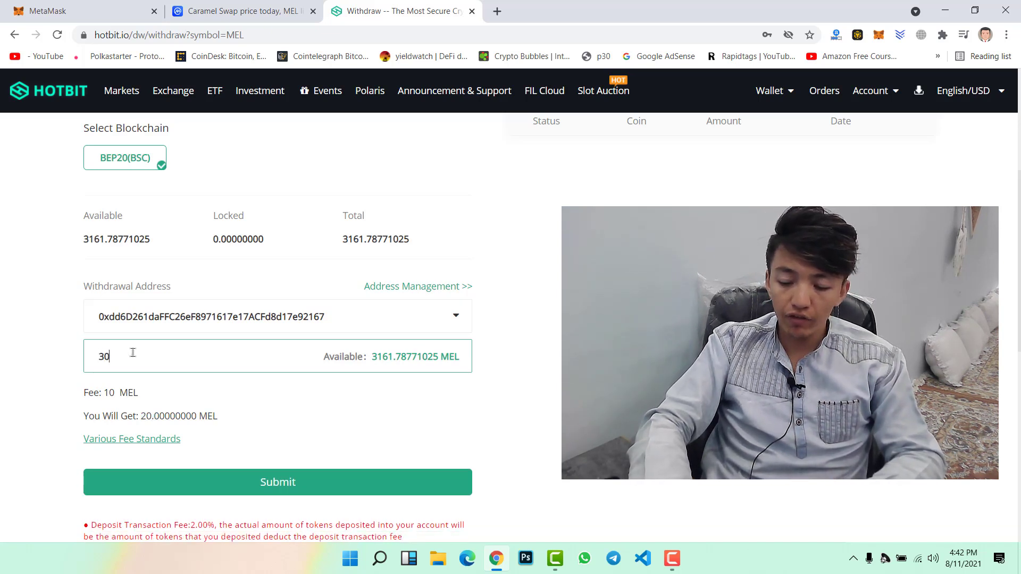
pyautogui.press('BackSpace')
pyautogui.press('BackSpace')
pyautogui.press('BackSpace')
pyautogui.press('BackSpace')
pyautogui.write('3161')
pyautogui.press('BackSpace')
pyautogui.press('BackSpace')
pyautogui.press('BackSpace')
pyautogui.press('BackSpace')
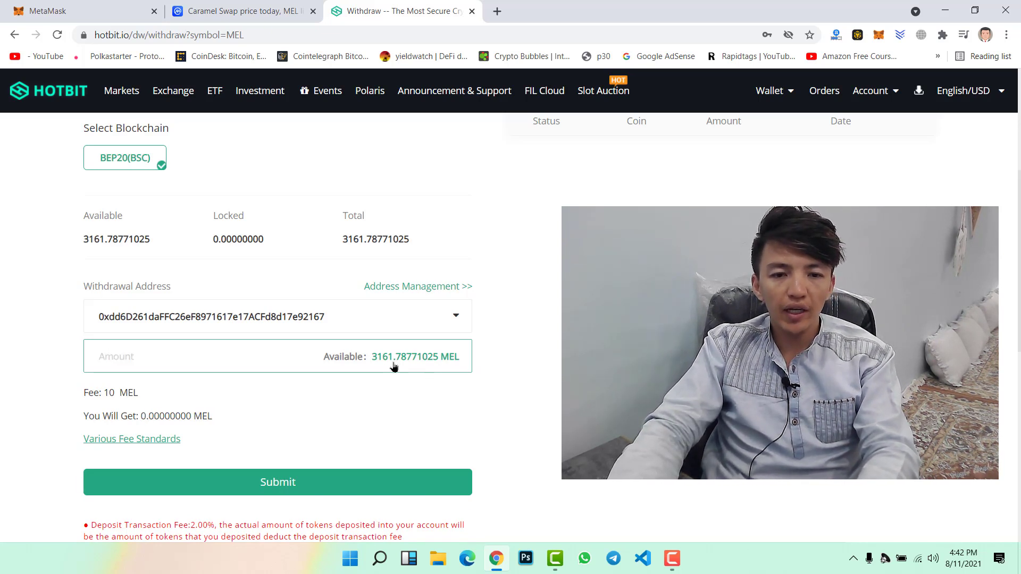
pyautogui.click(410, 358)
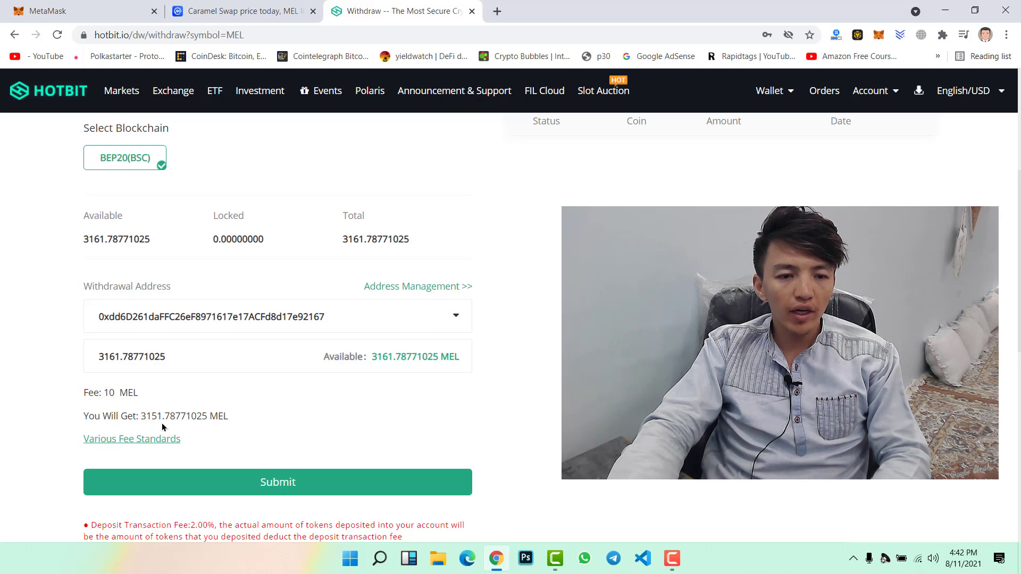
# Step: Check the form's 10 MEL fee and the 3151.78771025 MEL to be received
pyautogui.scroll(-2, 166, 427)
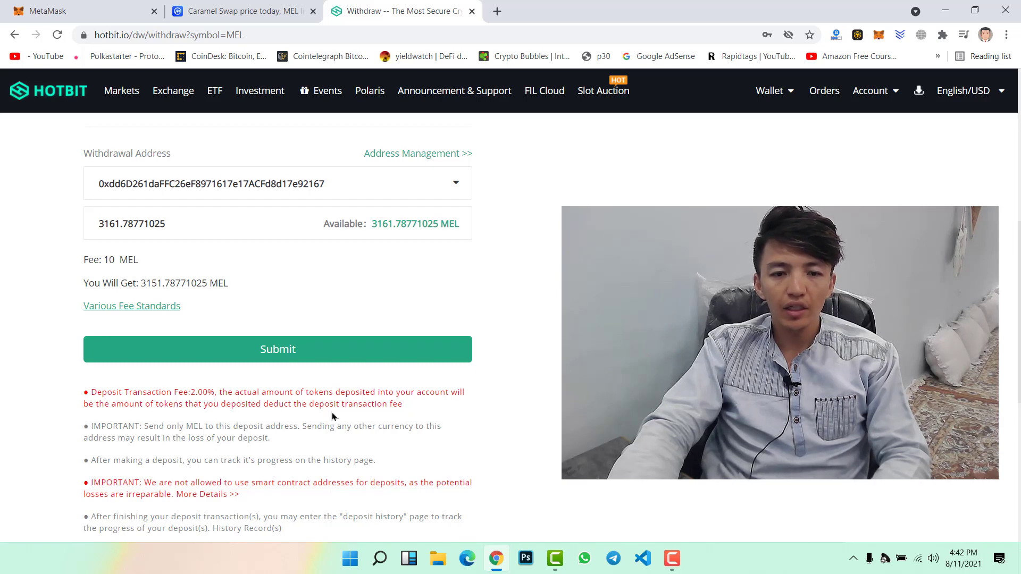
pyautogui.scroll(-1, 383, 419)
pyautogui.scroll(4, 260, 420)
pyautogui.scroll(3, 176, 356)
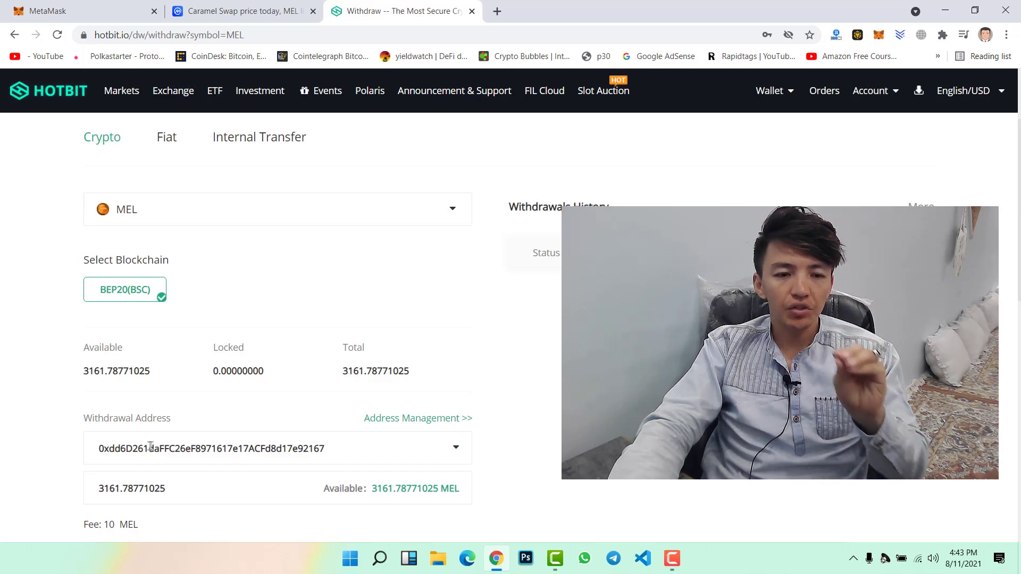
pyautogui.scroll(-3, 213, 436)
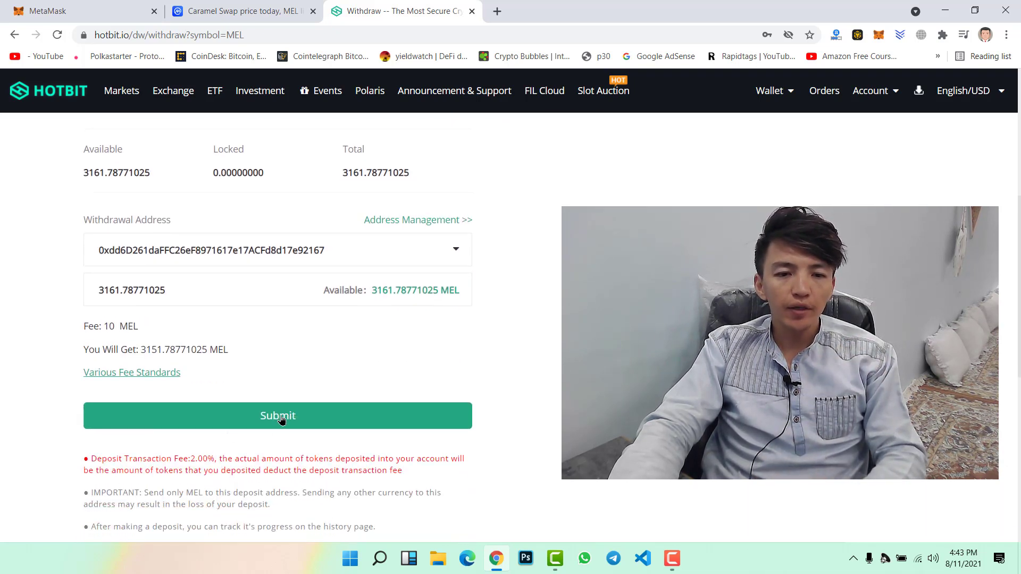
# Step: Submit the MEL withdrawal and confirm it with the email verification and Google authenticator codes
pyautogui.click(274, 420)
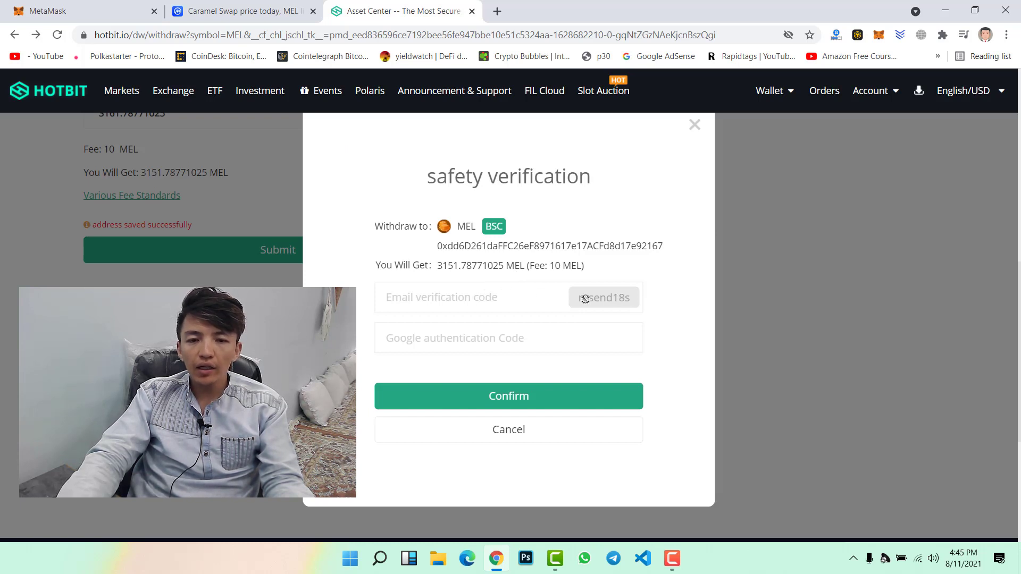
pyautogui.click(460, 296)
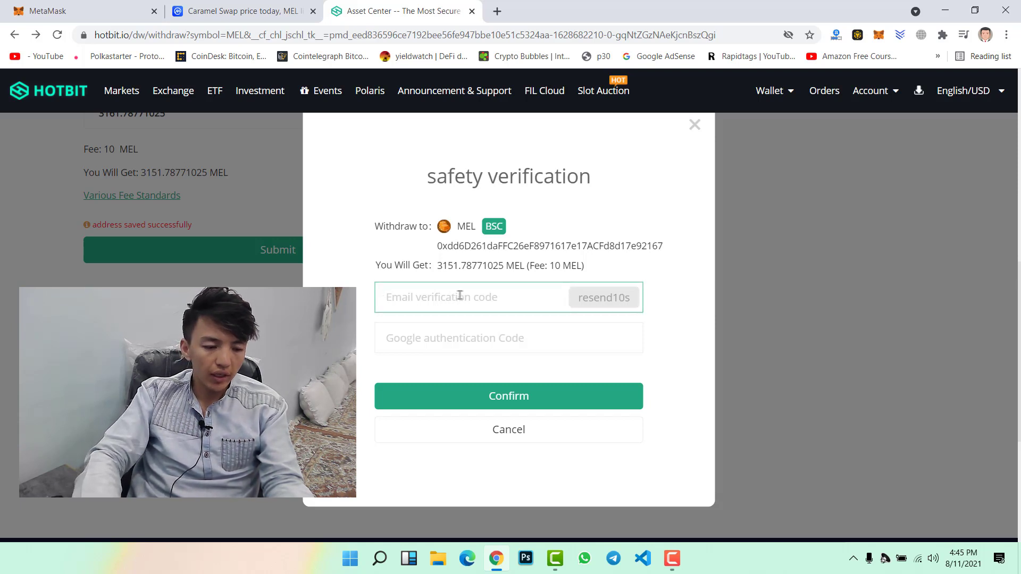
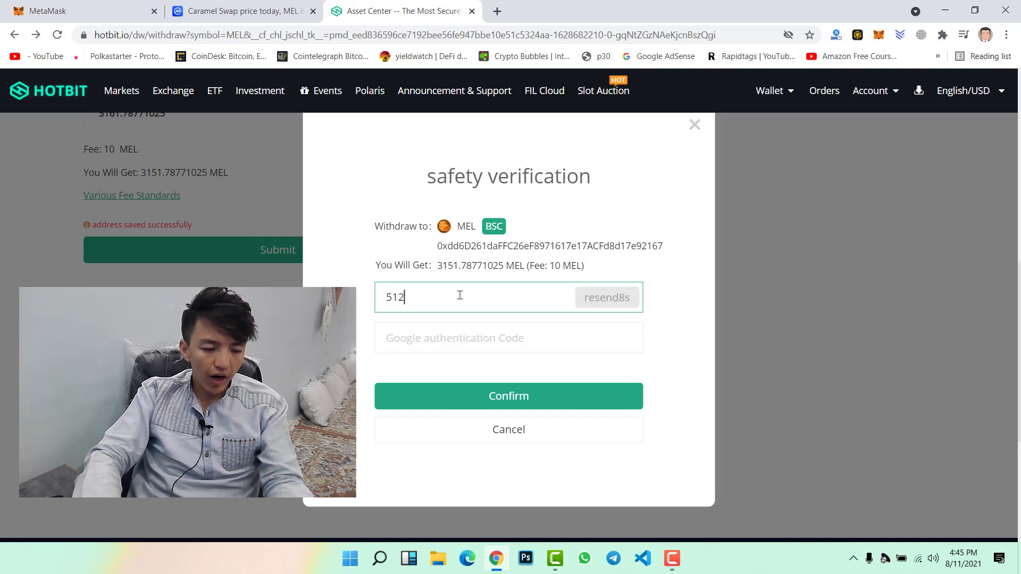
pyautogui.click(456, 340)
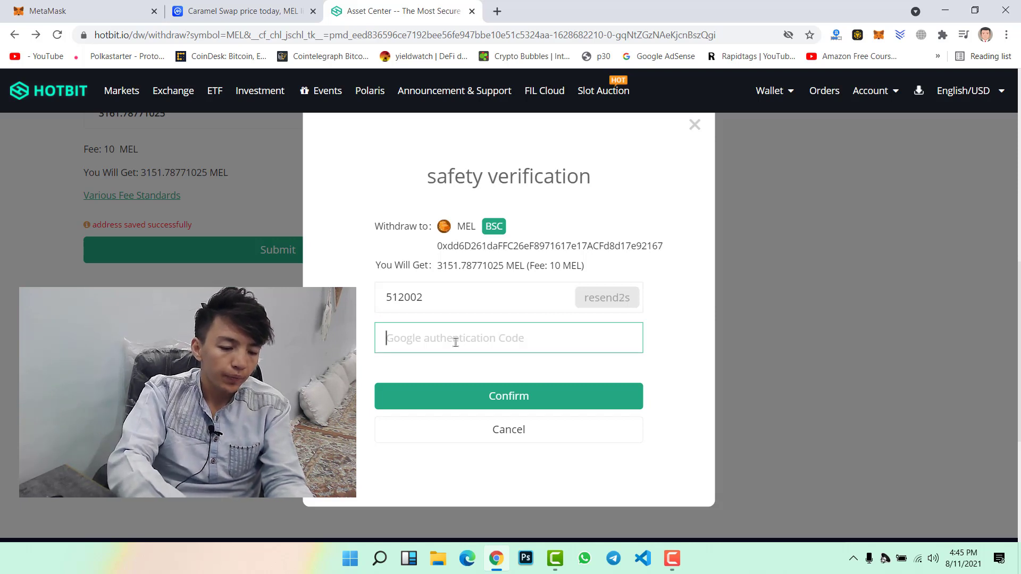
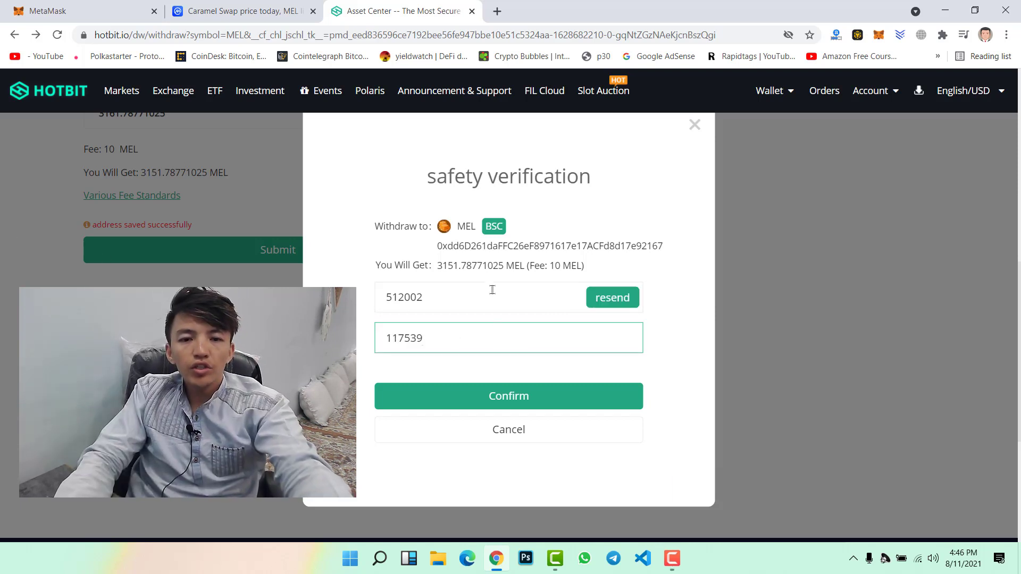
pyautogui.click(508, 397)
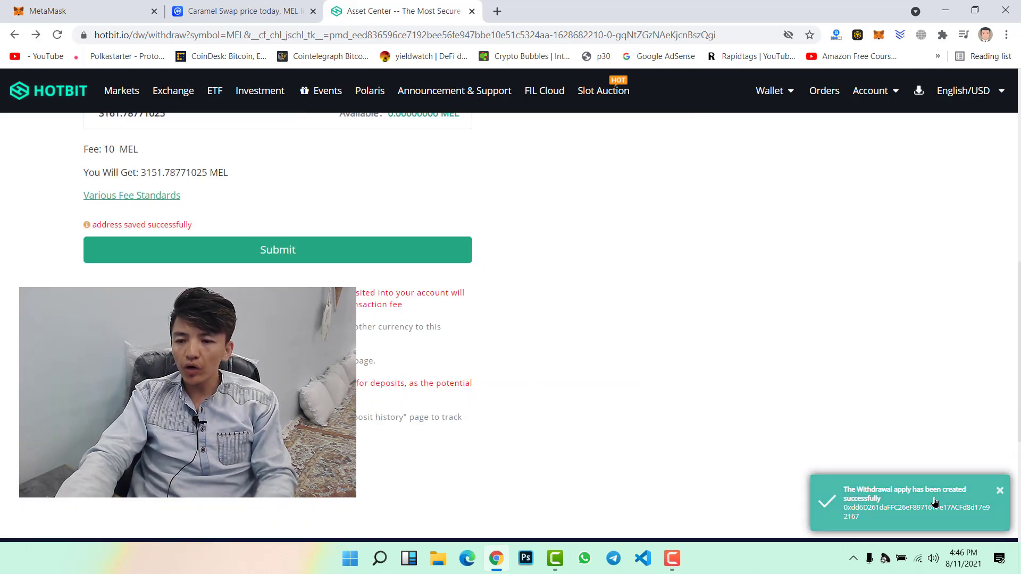
# Step: Open MetaMask over Hotbit and scroll its BSC assets to check the MEL balance
pyautogui.scroll(3, 702, 330)
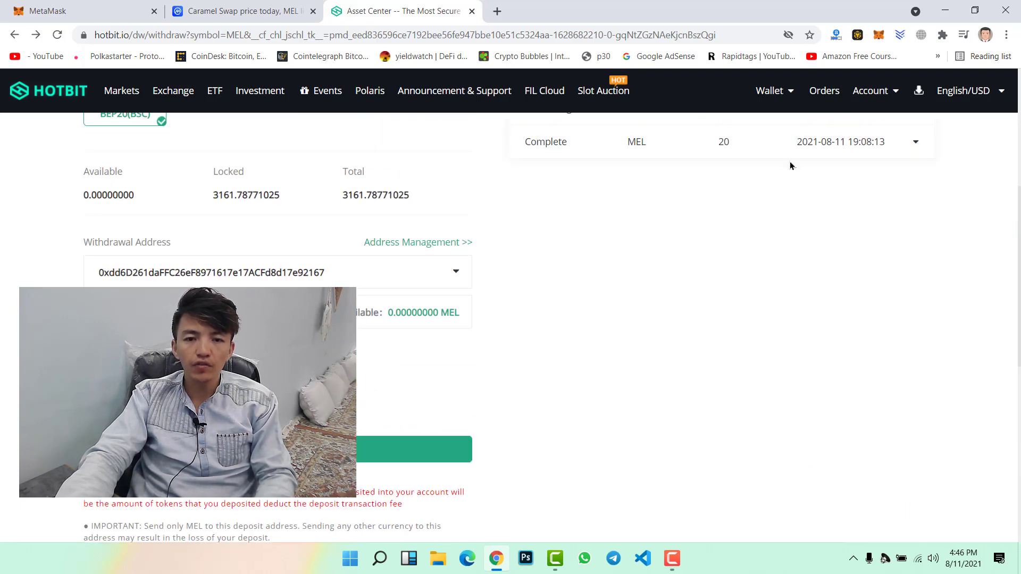
pyautogui.click(878, 35)
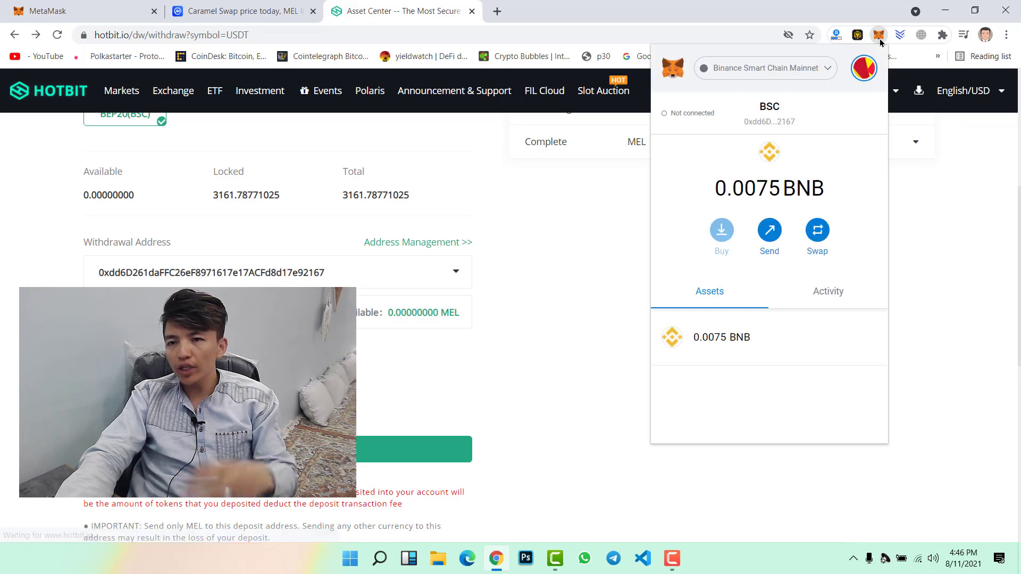
pyautogui.scroll(-8, 763, 246)
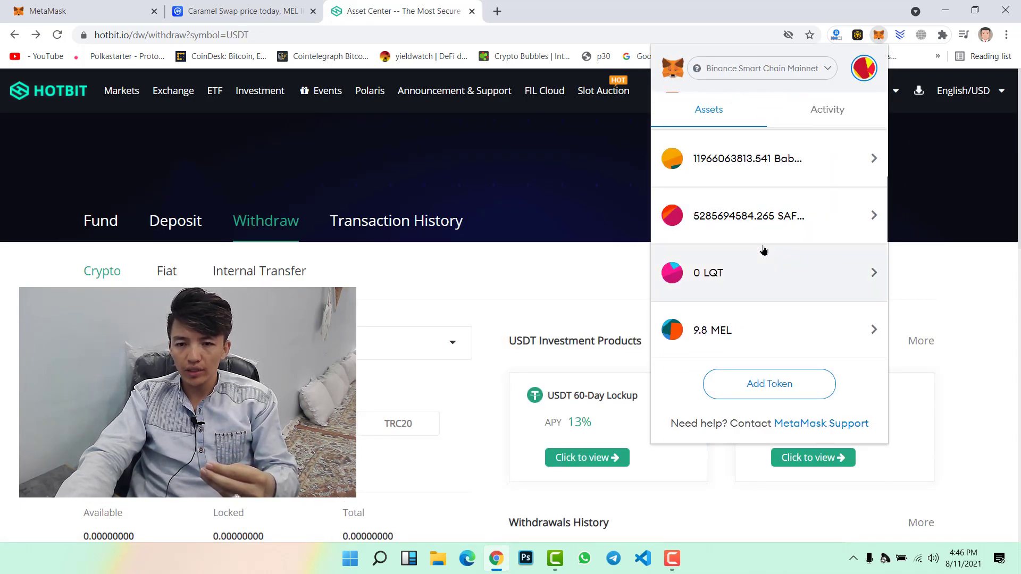